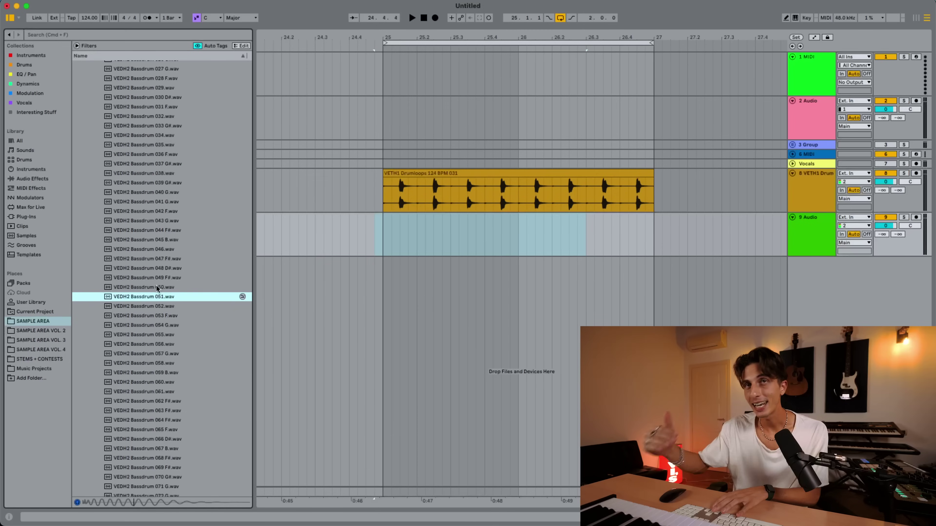
# Step: Audition the bass drum samples and place VEDH2 Bassdrum 056 on track 9 on every beat from bar 25 to bar 27
pyautogui.press('Down')
pyautogui.press('Down')
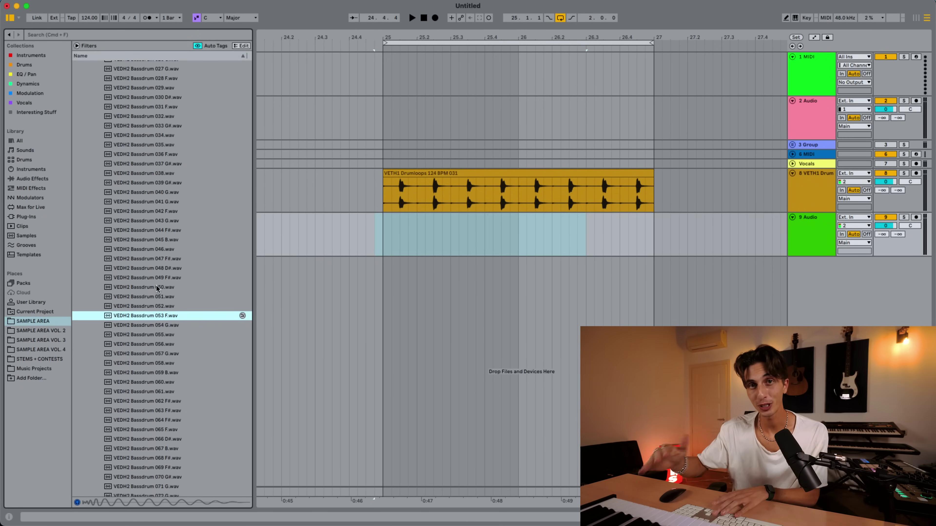
pyautogui.click(159, 345)
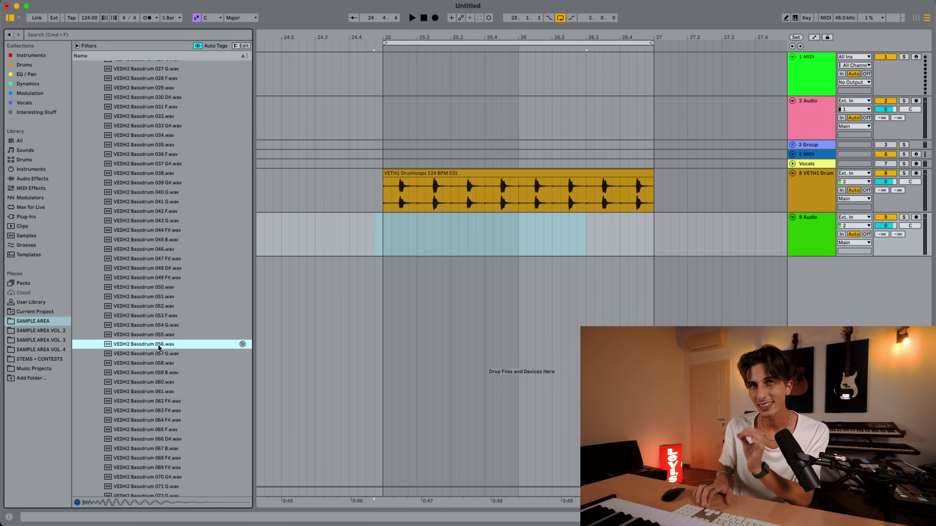
pyautogui.moveTo(159, 347); pyautogui.dragTo(388, 246)
pyautogui.hotkey('ctrl', 'd')
pyautogui.click(393, 217)
pyautogui.press('space')
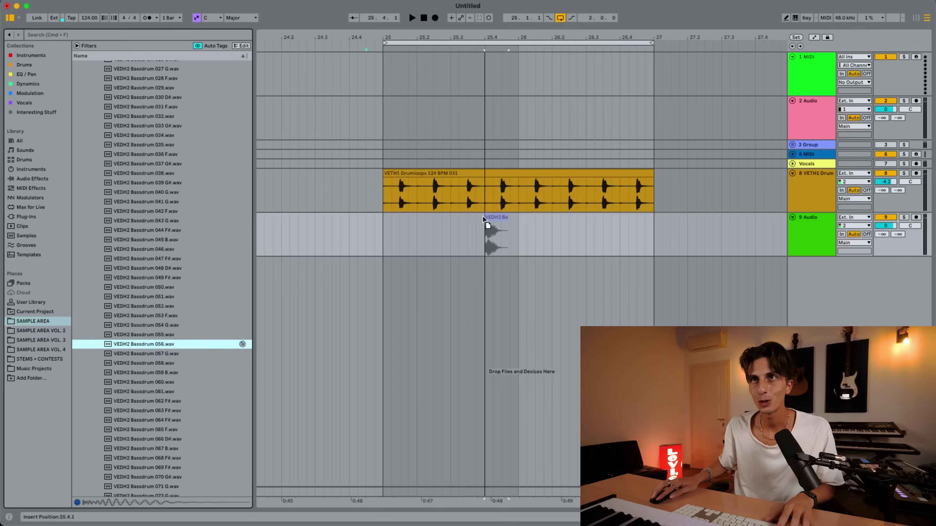
pyautogui.moveTo(442, 223); pyautogui.dragTo(385, 230)
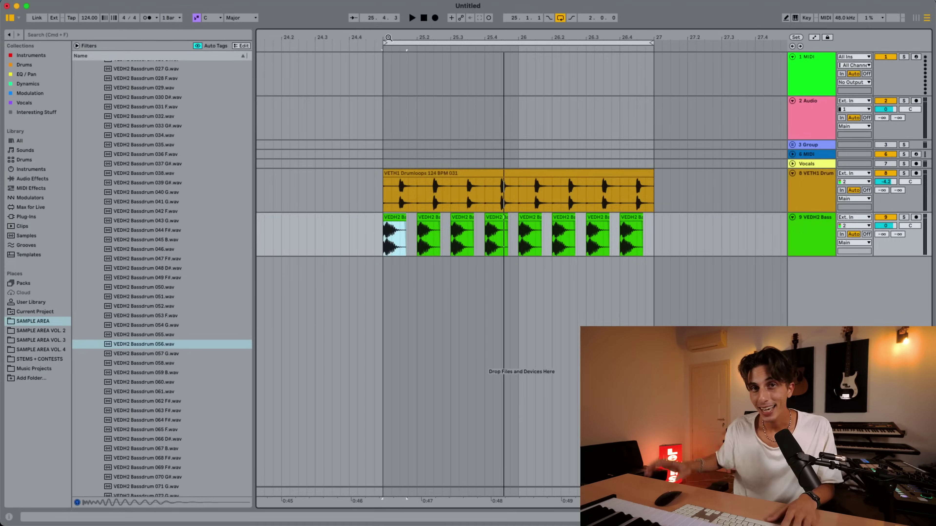
# Step: Remove the fade-in at the start of the first VEDH2 Bassdrum 056 clip and play it back
pyautogui.moveTo(388, 37); pyautogui.dragTo(390, 62)
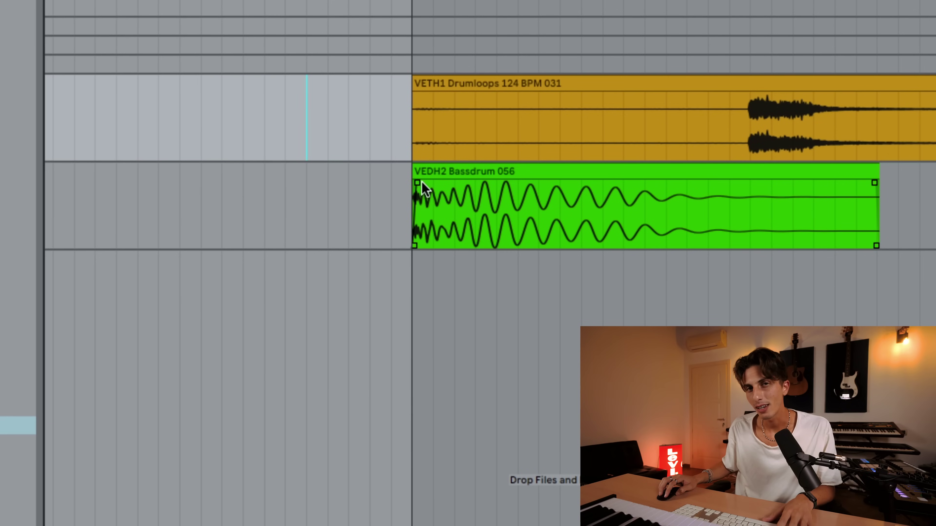
pyautogui.click(422, 188)
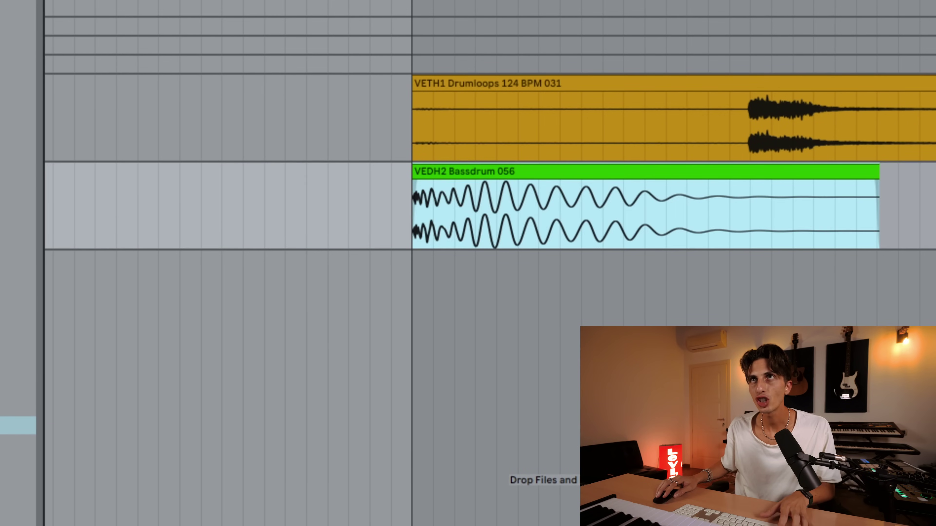
pyautogui.press('+')
pyautogui.click(431, 229)
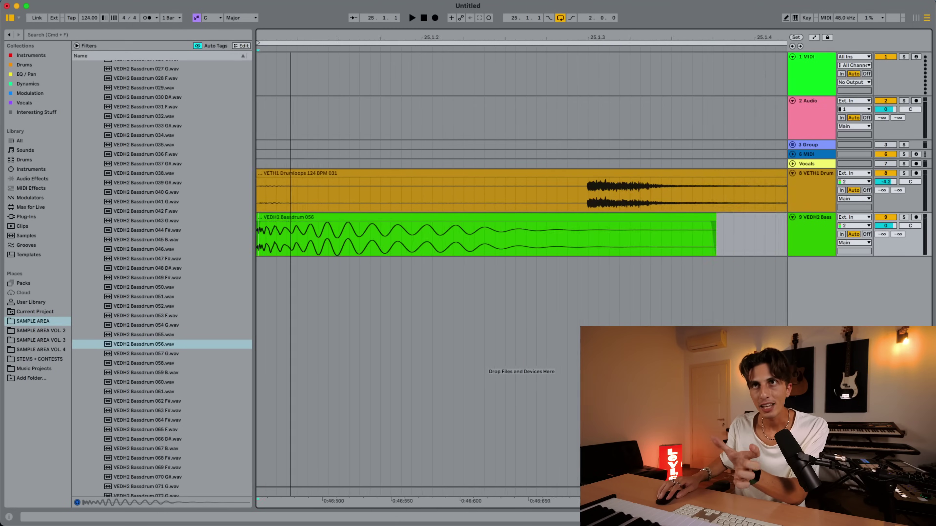
pyautogui.press('-')
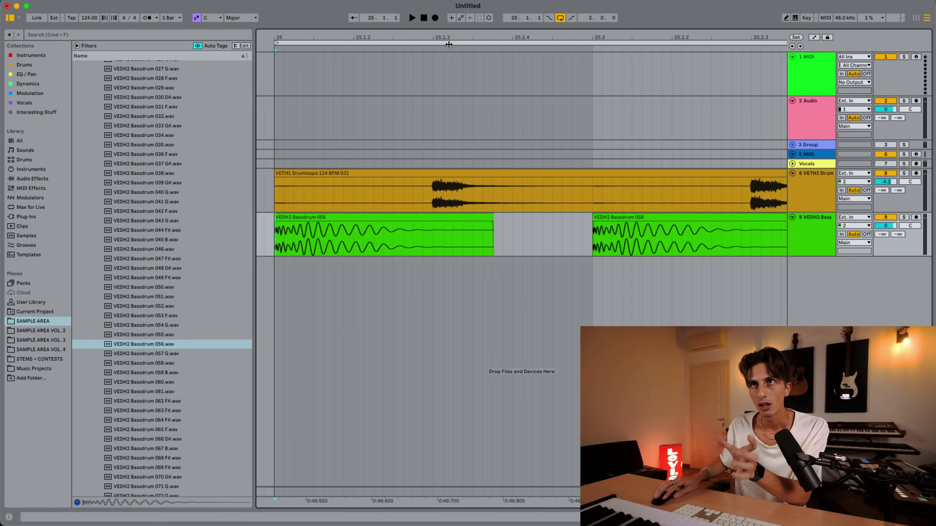
pyautogui.moveTo(355, 48); pyautogui.dragTo(437, 40)
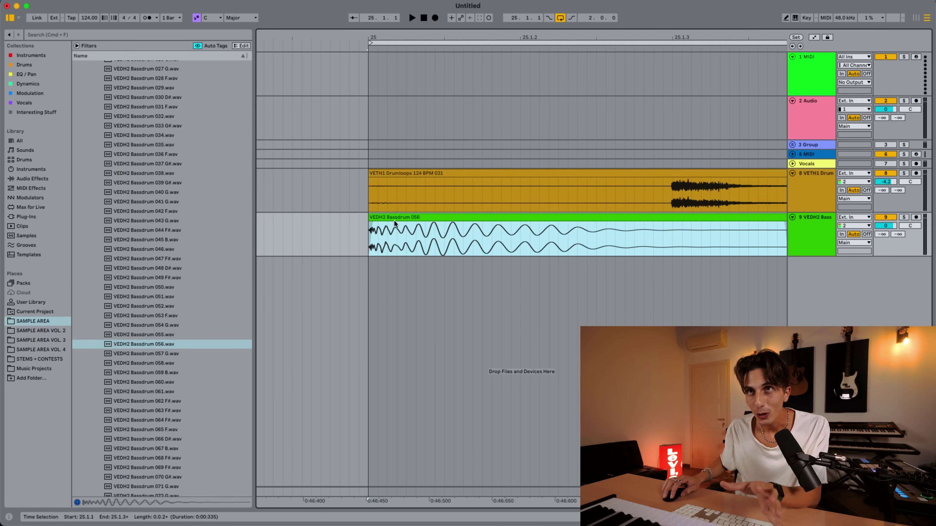
pyautogui.click(374, 226)
pyautogui.click(378, 218)
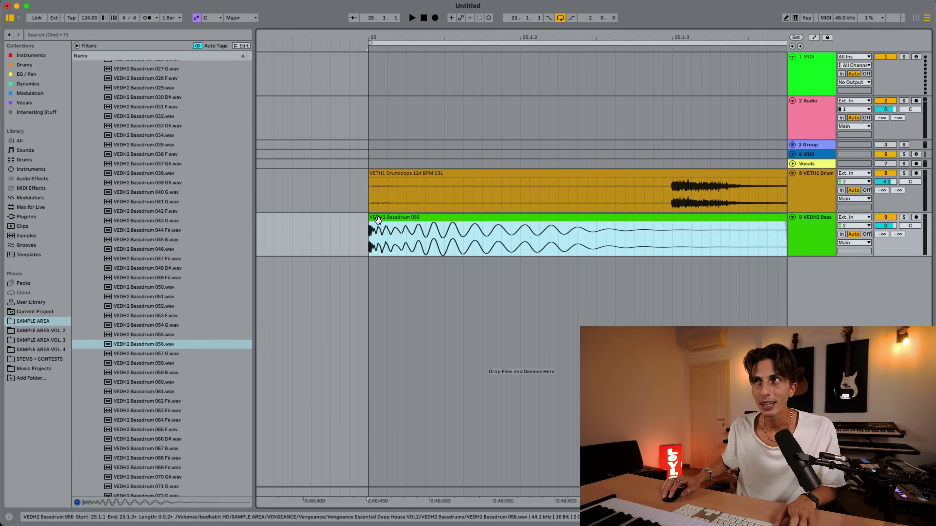
pyautogui.press('space')
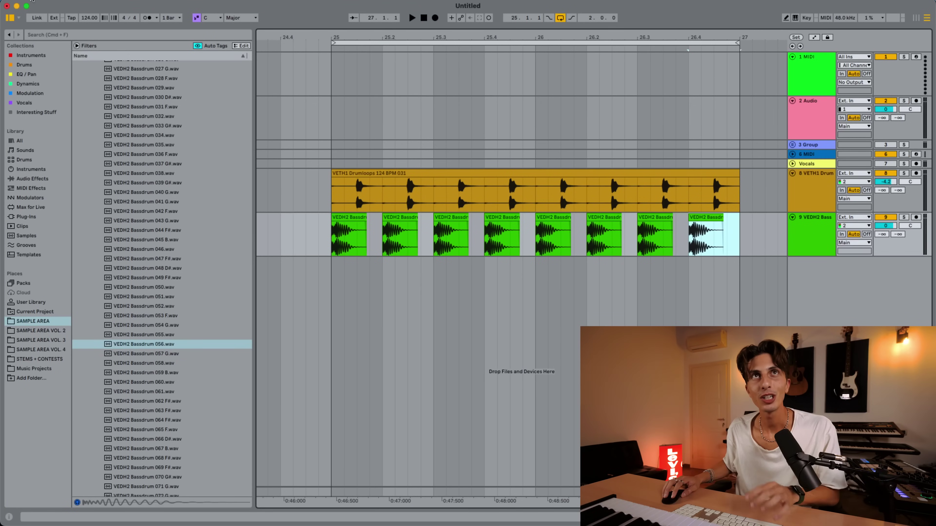
# Step: Turn off Create Fades on Clip Edges in the Record, Warp & Launch settings and close the settings
pyautogui.click(33, 1)
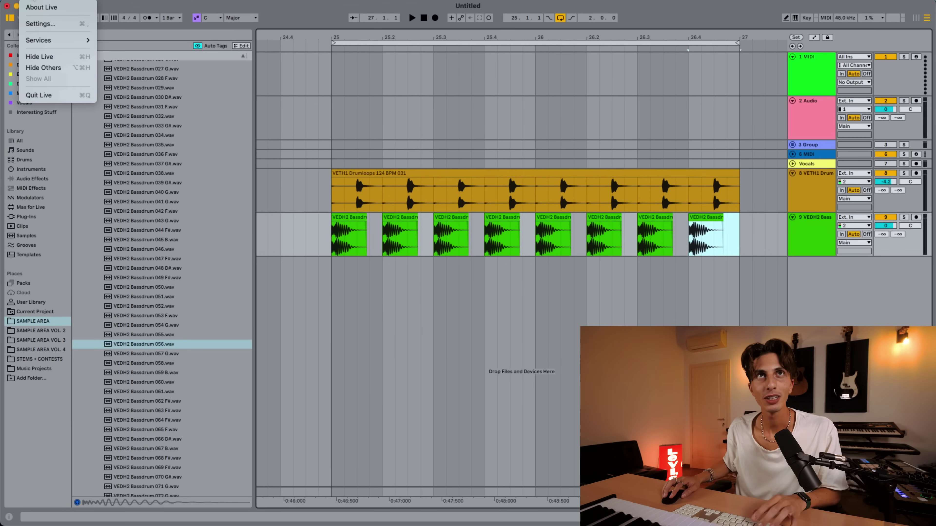
pyautogui.click(49, 24)
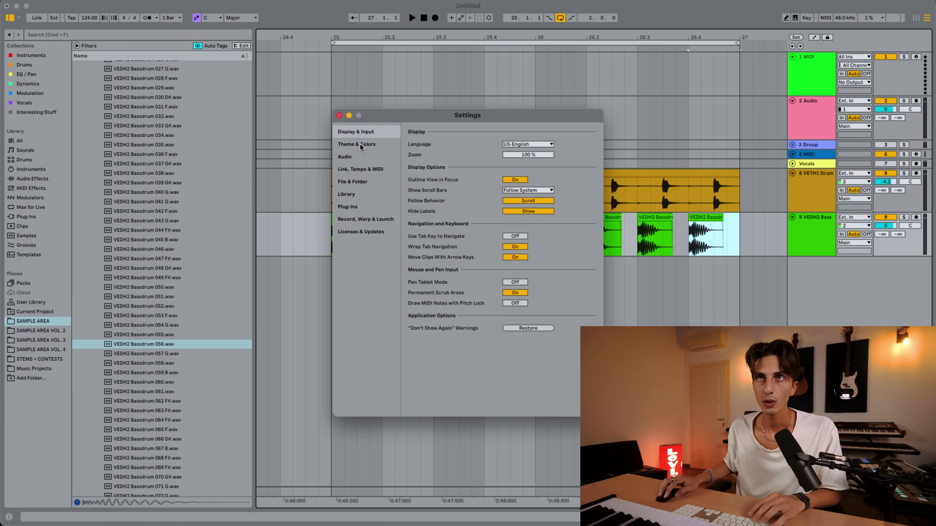
pyautogui.click(368, 220)
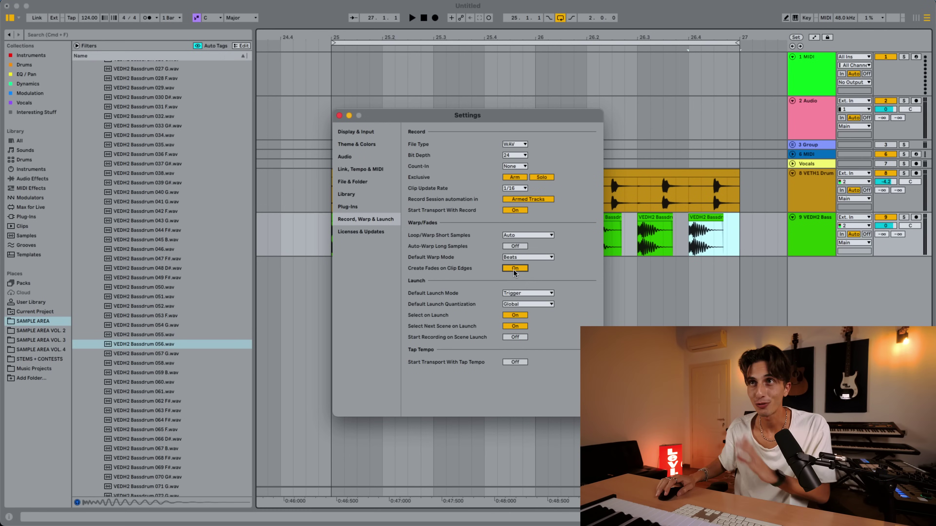
pyautogui.click(514, 269)
pyautogui.press('Escape')
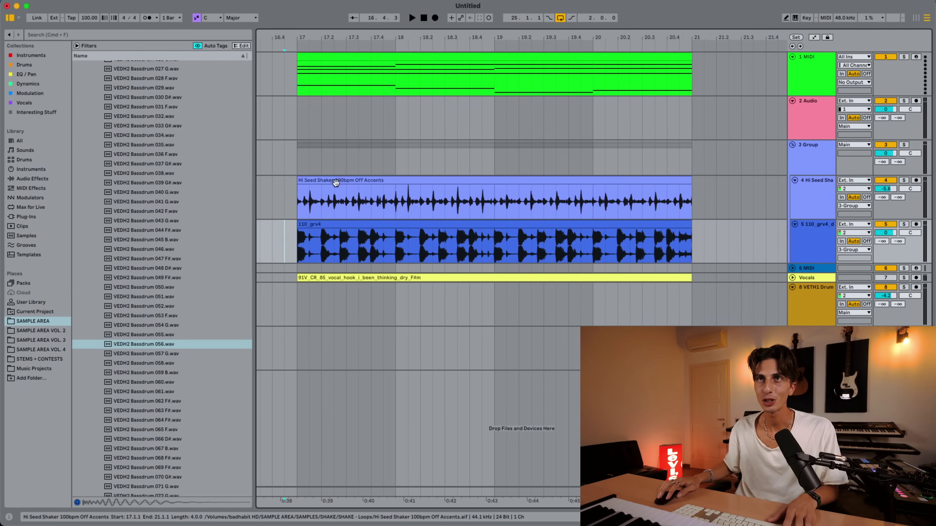
# Step: Open the Hi Seed Shaker clip and quantize its audio to 1/8 at 100 %
pyautogui.doubleClick(336, 181)
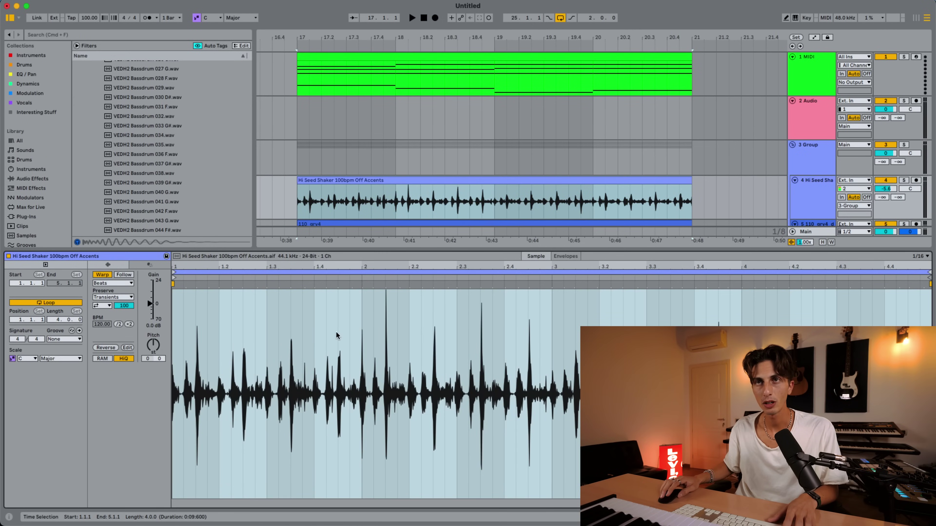
pyautogui.rightClick(316, 329)
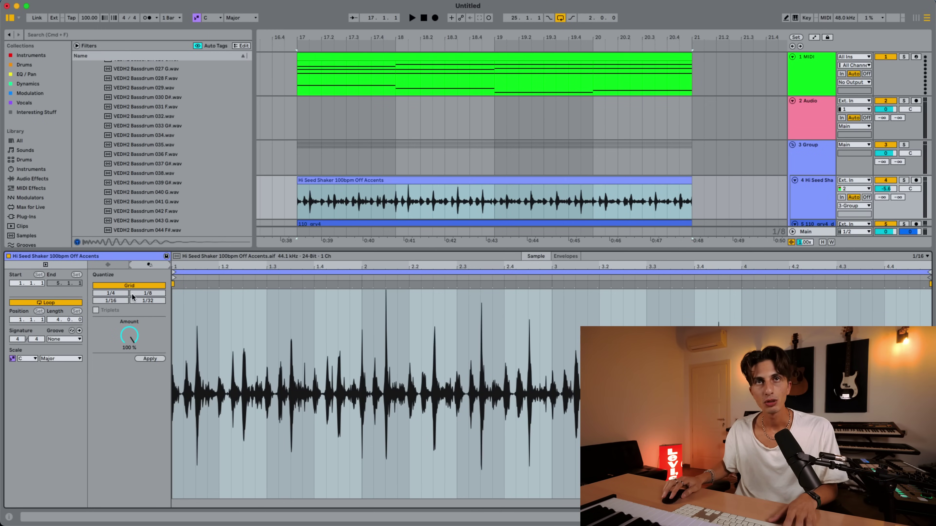
pyautogui.click(148, 294)
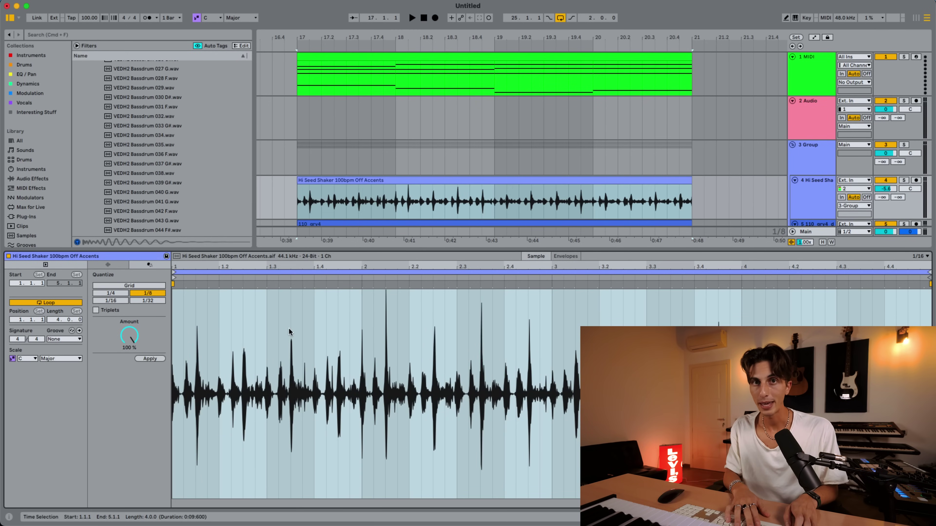
pyautogui.press('super+u')
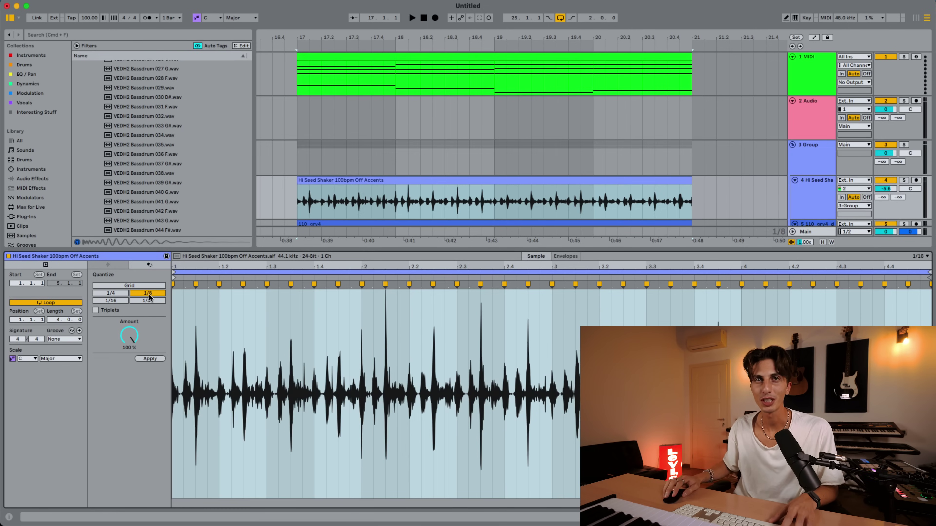
# Step: Quantize the Hi Seed Shaker clip by Grid, using a fixed grid of 1/16
pyautogui.click(117, 293)
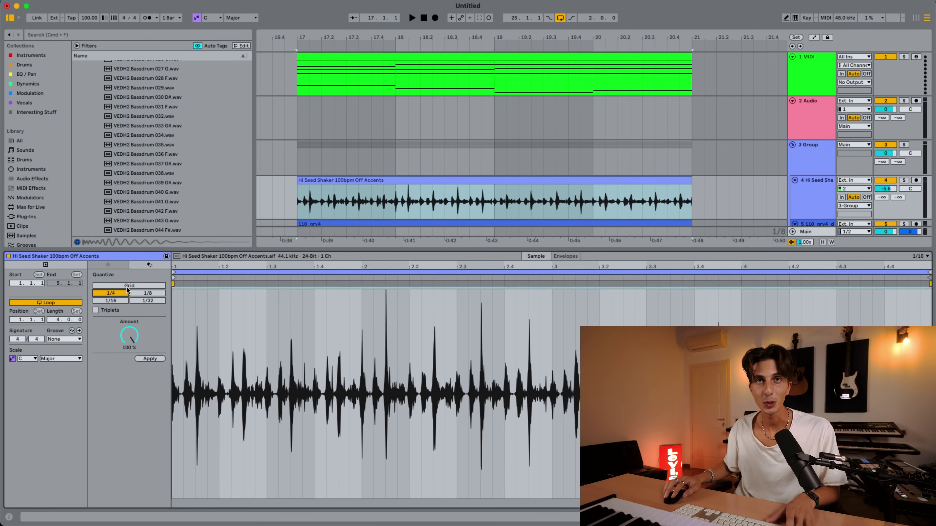
pyautogui.click(128, 286)
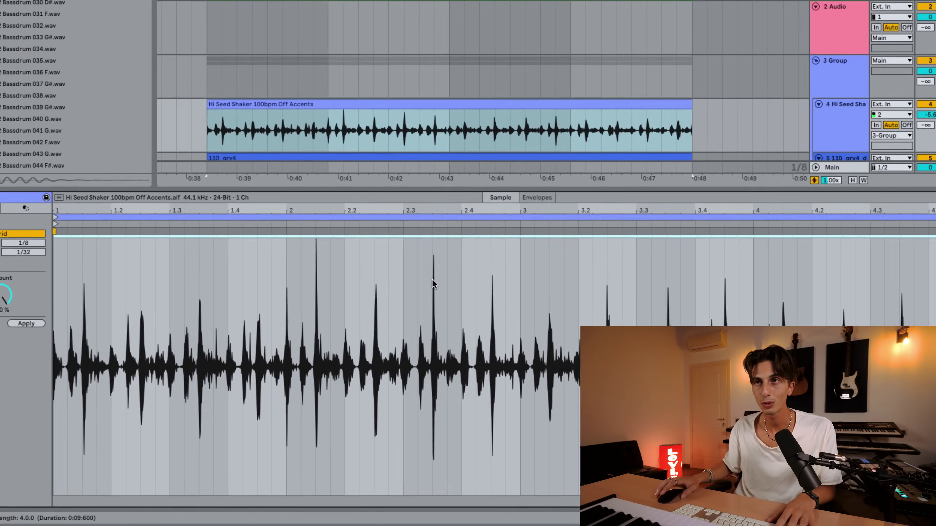
pyautogui.rightClick(491, 309)
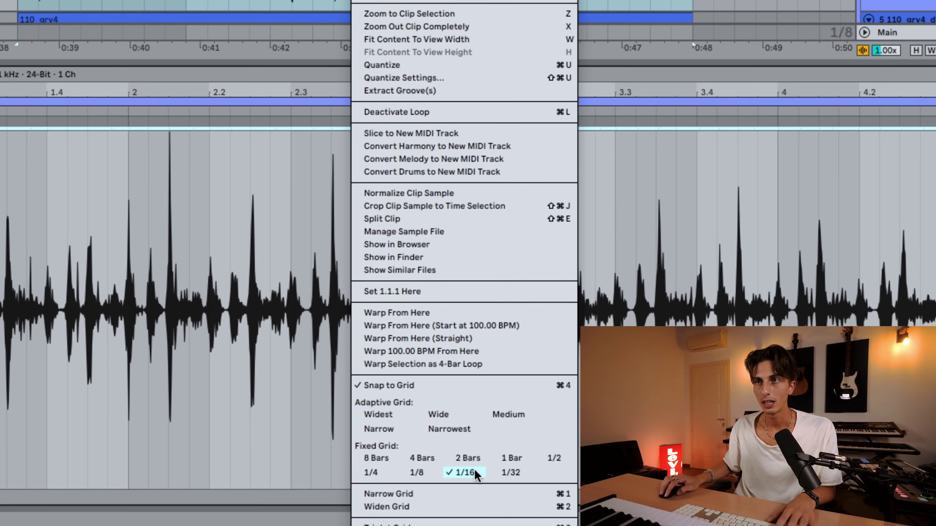
pyautogui.click(466, 473)
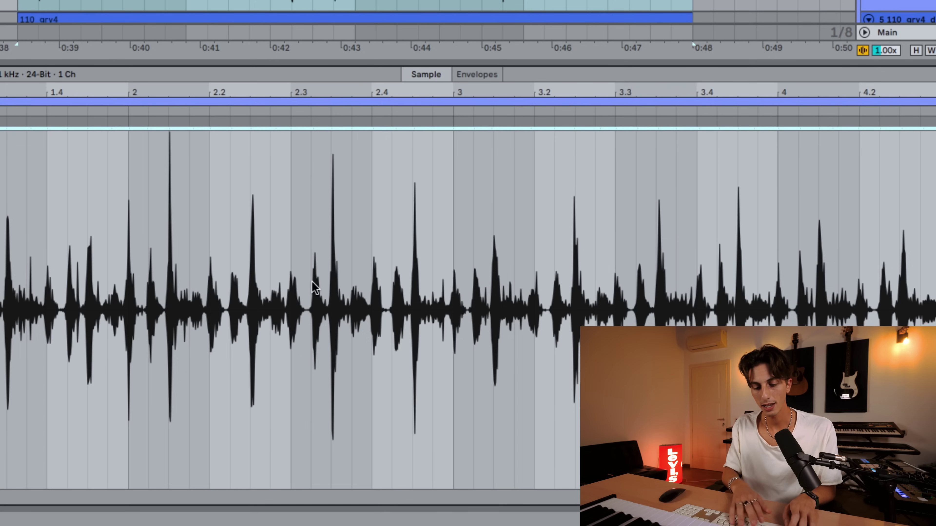
pyautogui.press('super+u')
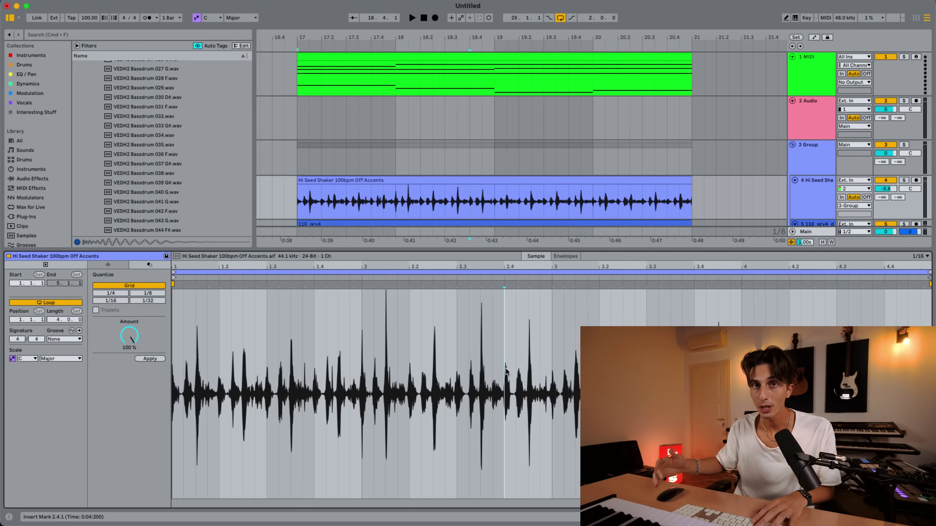
# Step: Set the Hi Seed Shaker clip's fixed grid to 1 Bar and select the clip's whole content
pyautogui.click(505, 368)
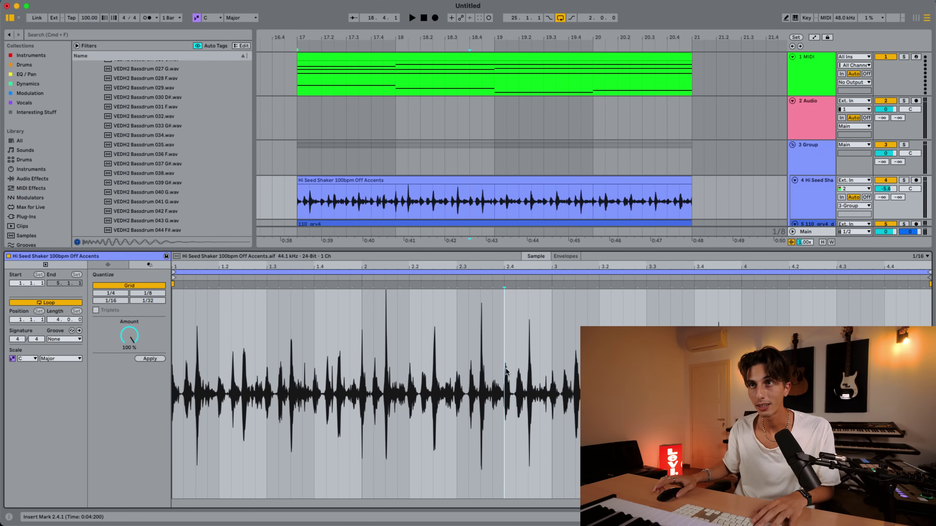
pyautogui.rightClick(506, 368)
pyautogui.click(564, 300)
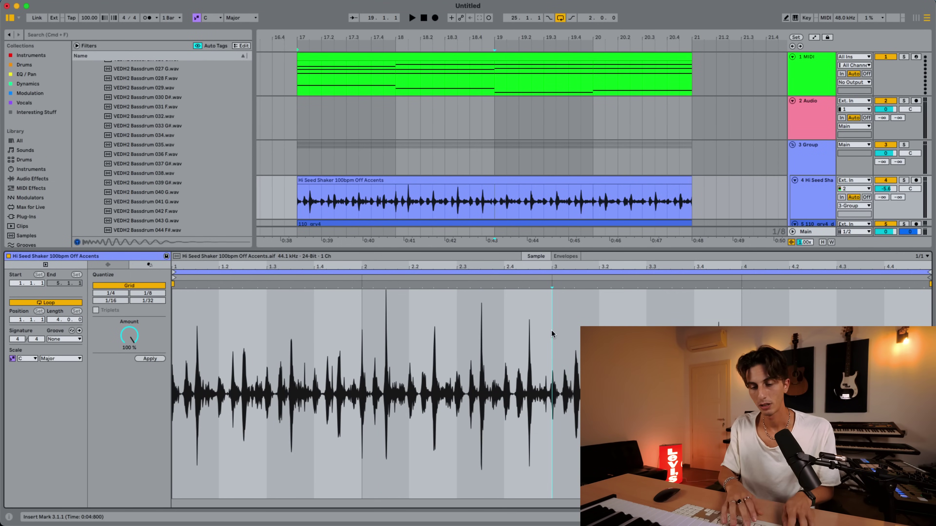
pyautogui.press('super+a')
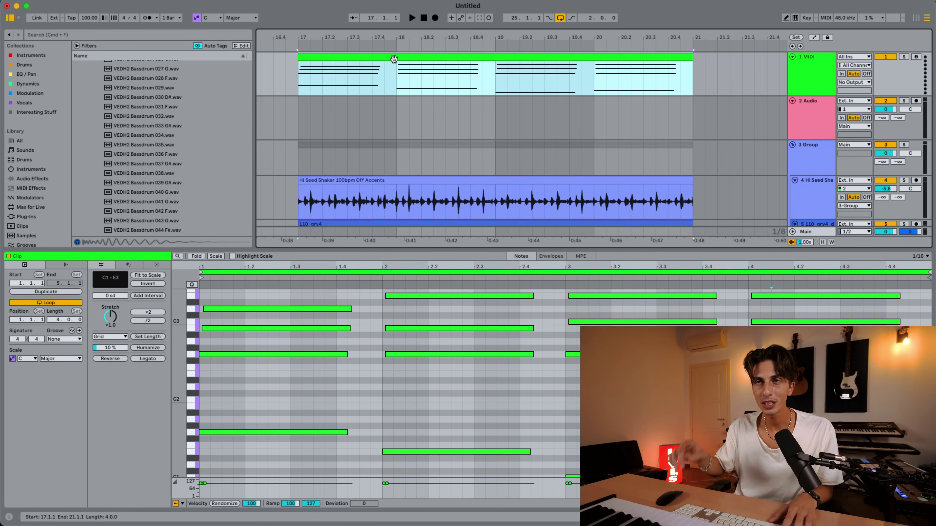
# Step: Open the quantize settings for the MIDI clip's notes and enable Adjust Note for both Start and End
pyautogui.click(415, 373)
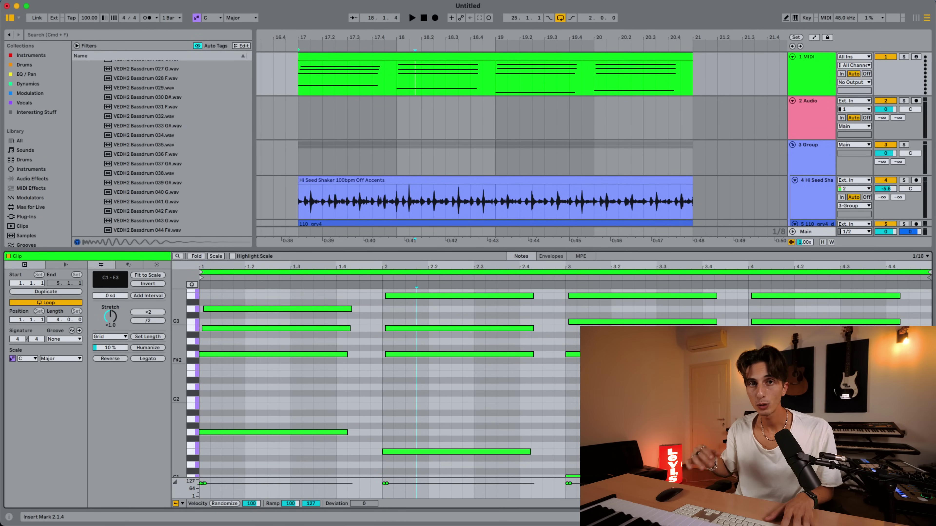
pyautogui.rightClick(350, 394)
pyautogui.click(380, 109)
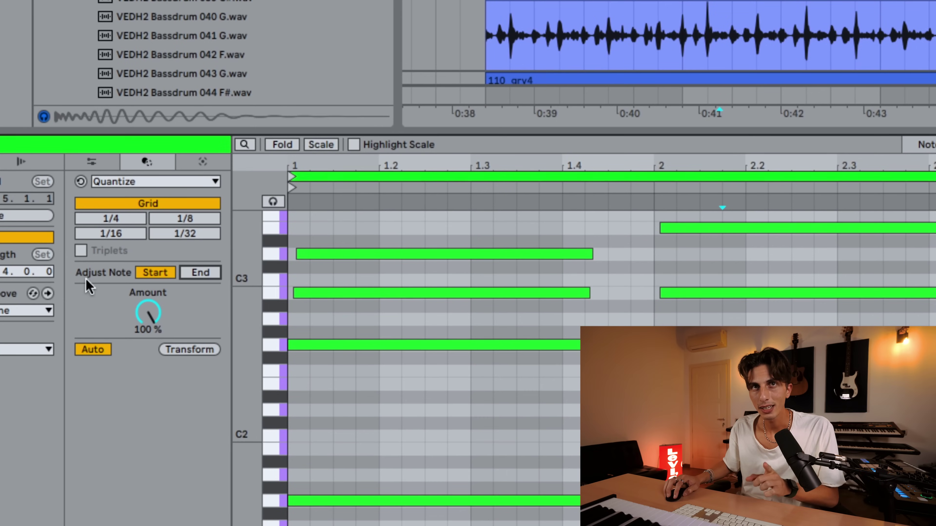
pyautogui.click(171, 276)
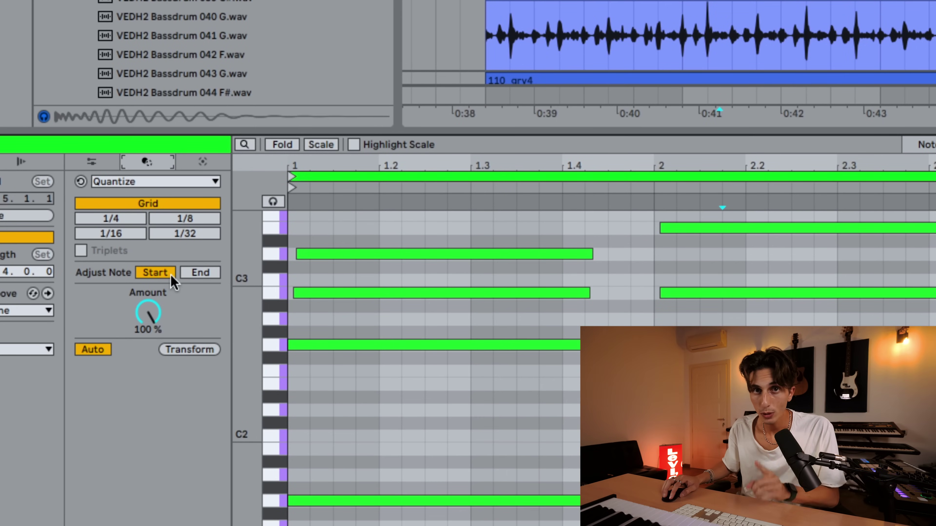
pyautogui.click(200, 275)
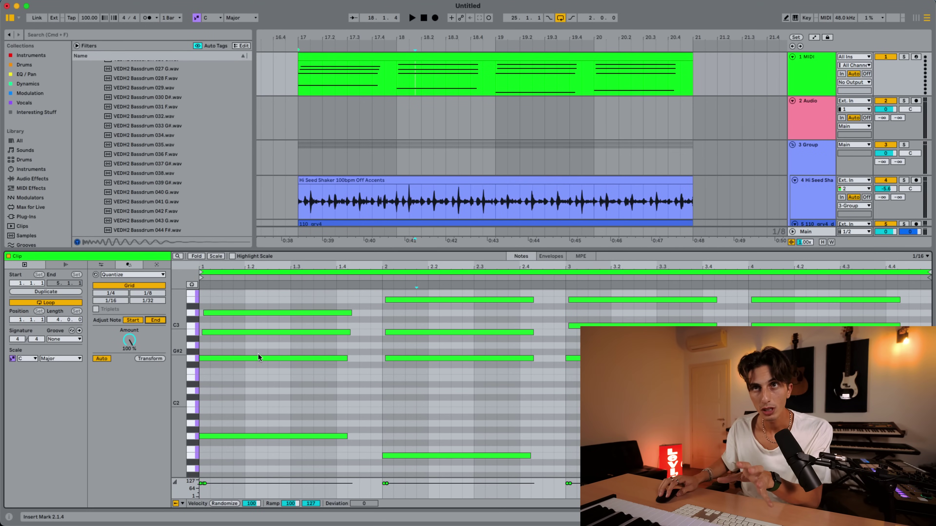
# Step: Quantize the three upper notes of the bar 2 chord and check their ends against the 1/16 grid
pyautogui.scroll(1, 424, 392)
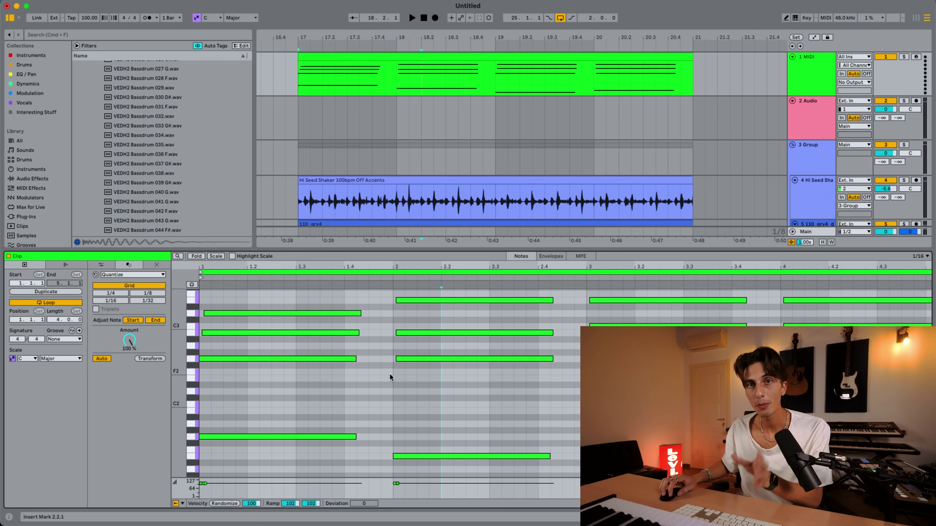
pyautogui.moveTo(402, 390); pyautogui.dragTo(405, 294)
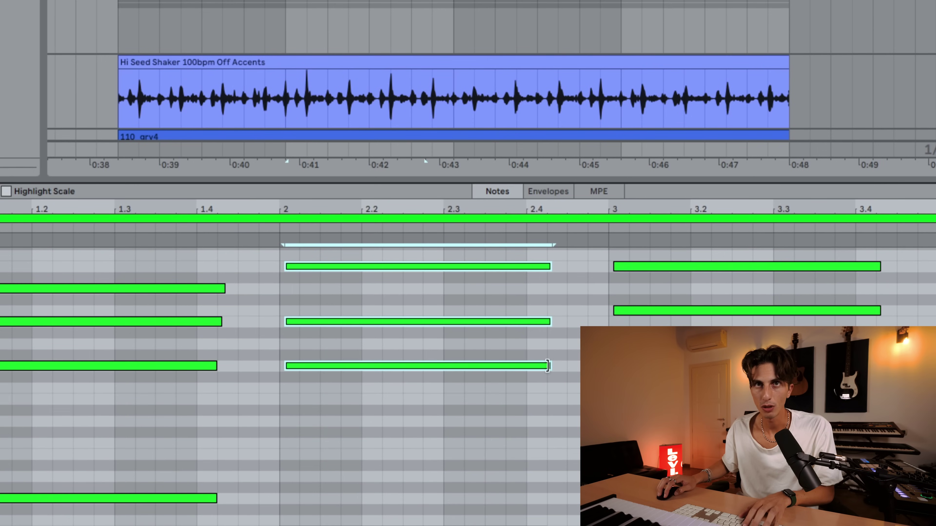
pyautogui.hotkey('ctrl', 'u')
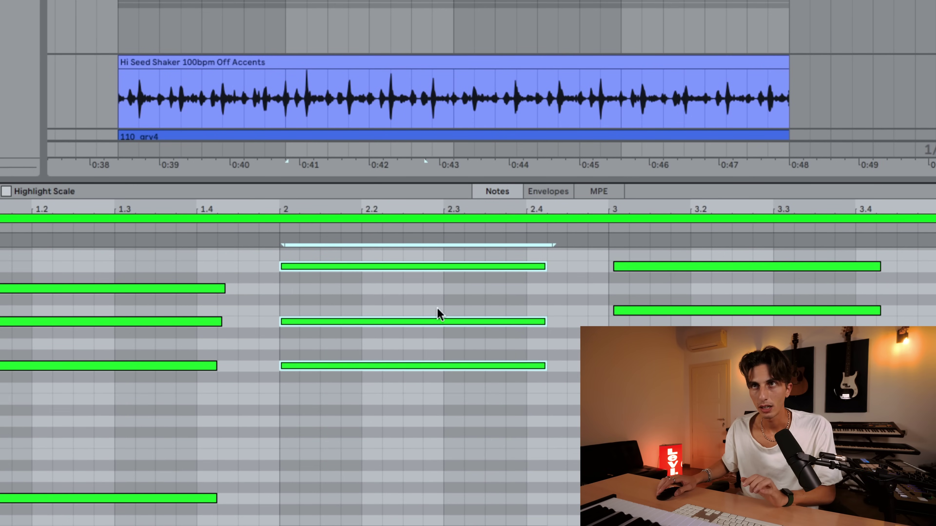
pyautogui.moveTo(283, 208); pyautogui.dragTo(522, 251)
pyautogui.scroll(3, 515, 266)
pyautogui.click(518, 269)
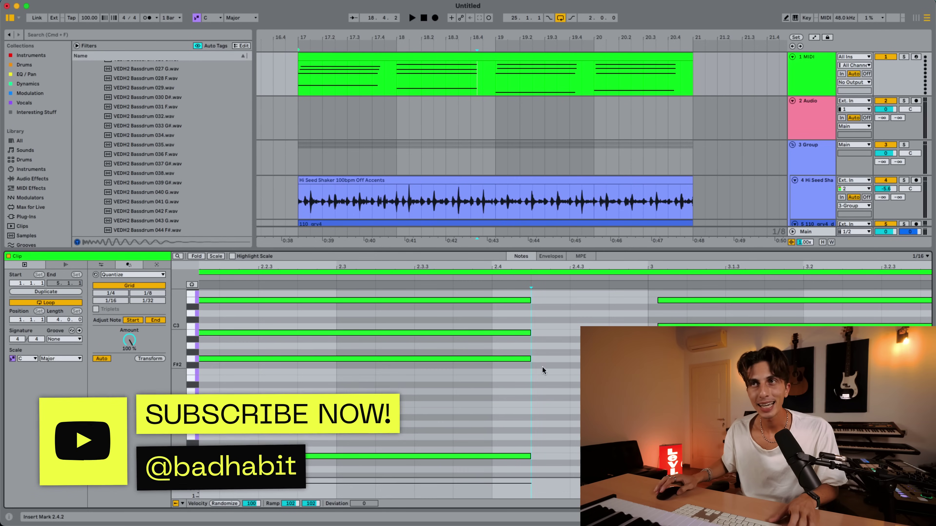
# Step: Quantize only the starts of the bar 2 chord notes to the 1/16 grid
pyautogui.press('+')
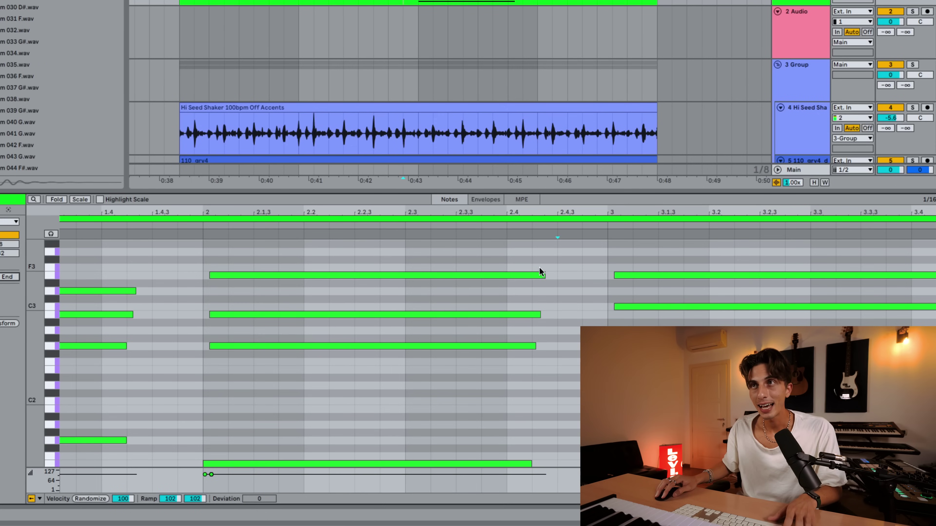
pyautogui.moveTo(716, 264); pyautogui.dragTo(748, 358)
pyautogui.moveTo(436, 324); pyautogui.dragTo(436, 376)
pyautogui.hotkey('ctrl', 'u')
pyautogui.click(253, 355)
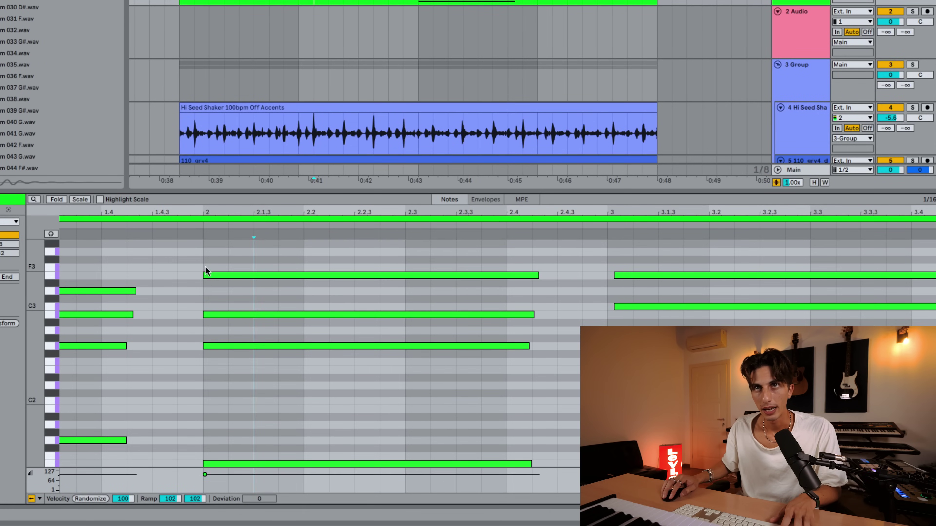
# Step: Shorten the two highest notes of the bar 2 chord to end exactly at 2.4.2
pyautogui.scroll(3, 545, 334)
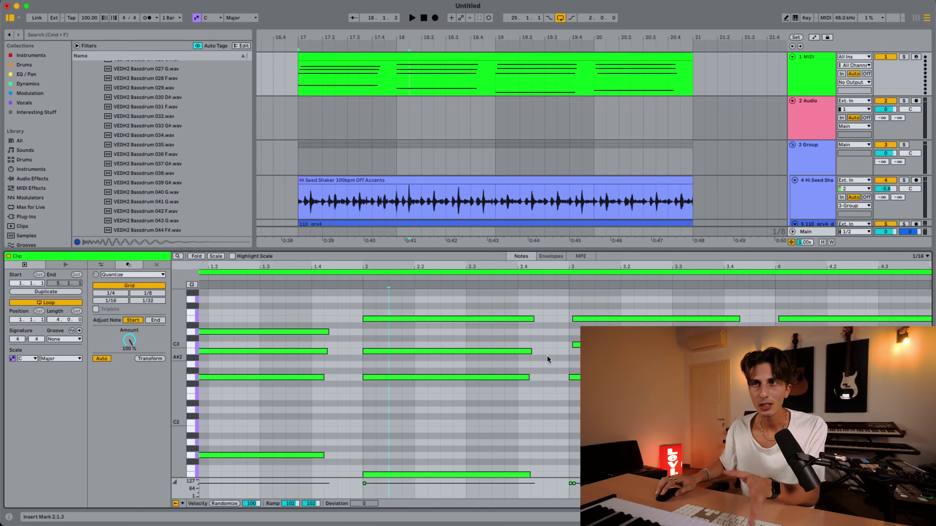
pyautogui.click(529, 319)
pyautogui.click(529, 351)
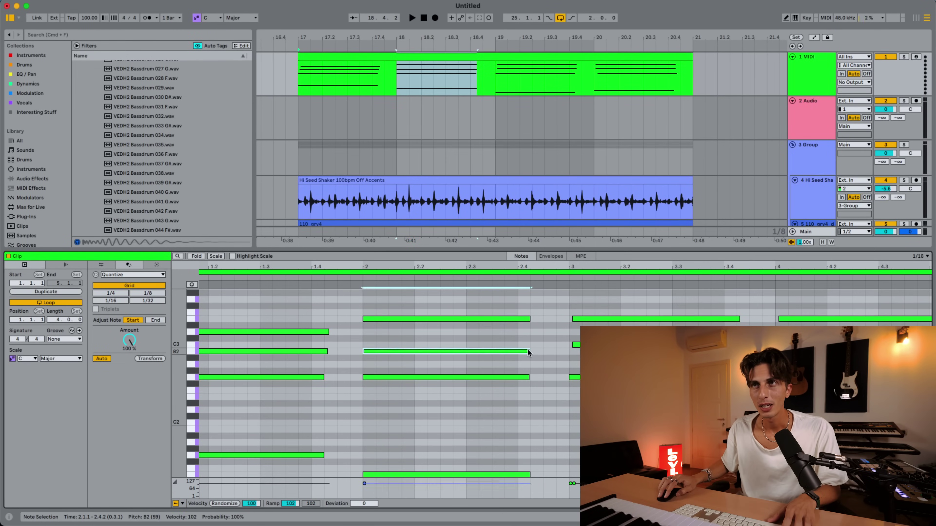
pyautogui.click(535, 351)
pyautogui.press('+')
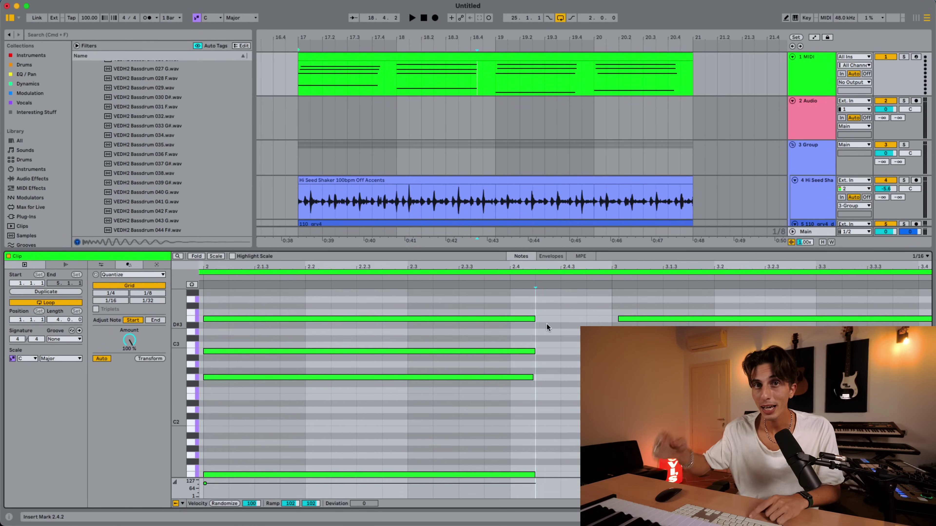
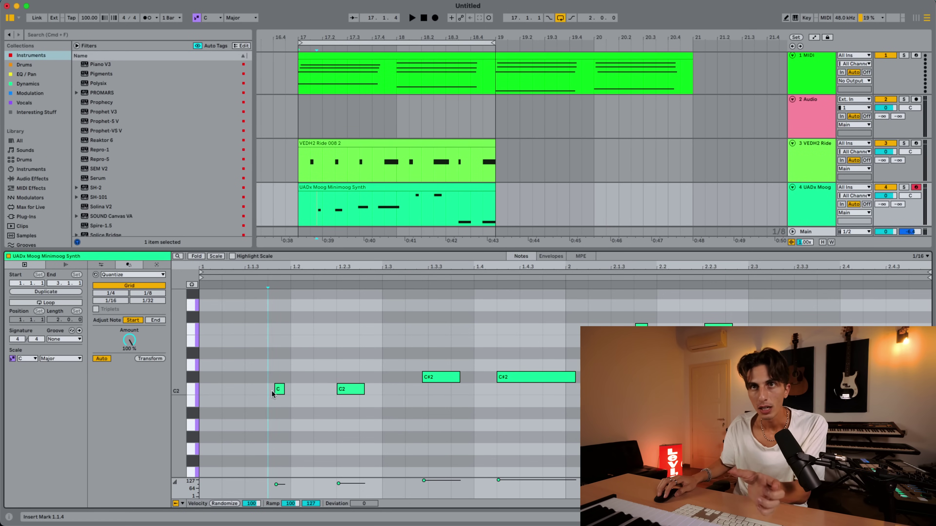
# Step: Try quantizing all notes of the UADx Moog Minimoog Synth clip to the 1/16 grid and play the result
pyautogui.press('super+a')
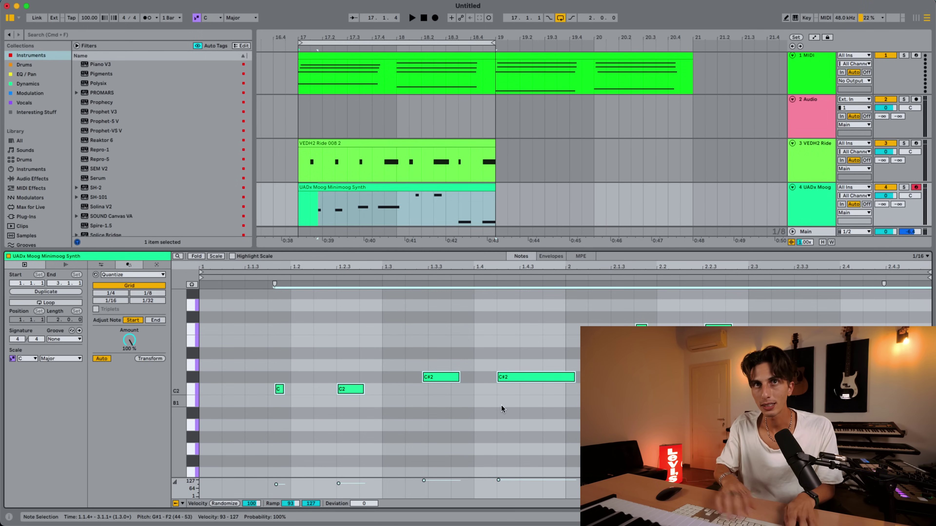
pyautogui.press('super+u')
pyautogui.press('space')
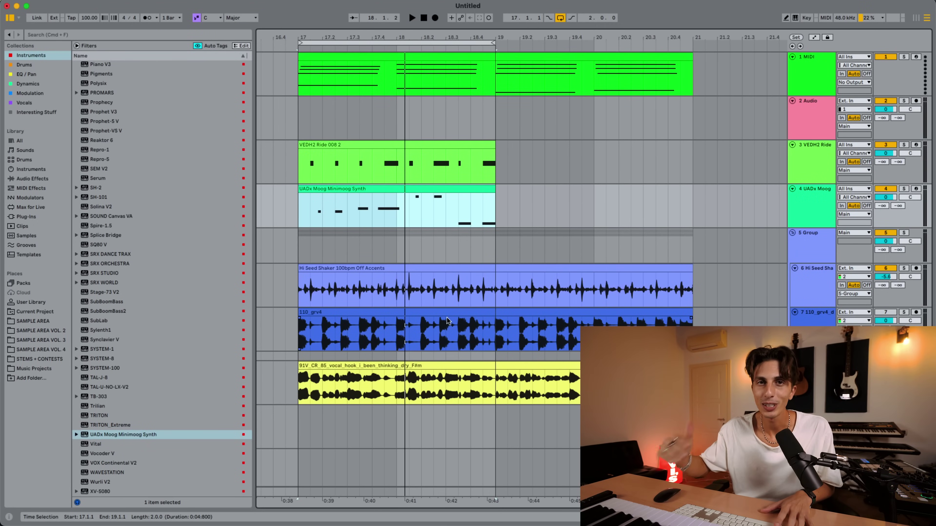
# Step: Enable Reduced Latency When Monitoring
pyautogui.click(238, 1)
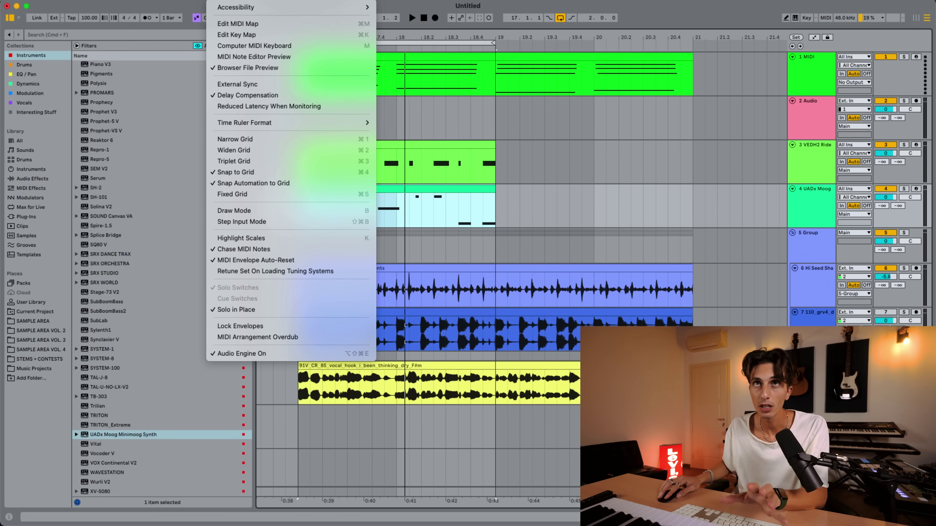
pyautogui.click(240, 109)
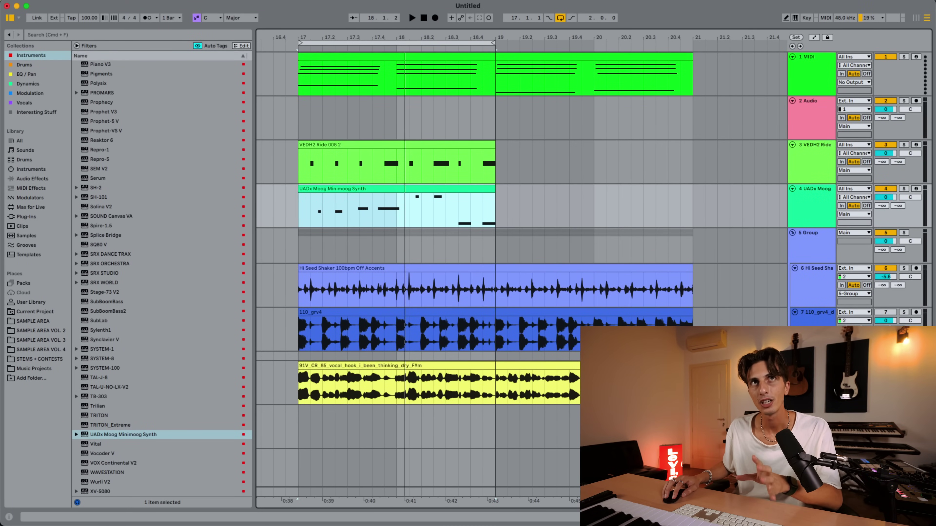
# Step: Open the audio settings and lower the buffer size to 512 Samples, followed by 128 Samples
pyautogui.click(26, 2)
pyautogui.click(73, 23)
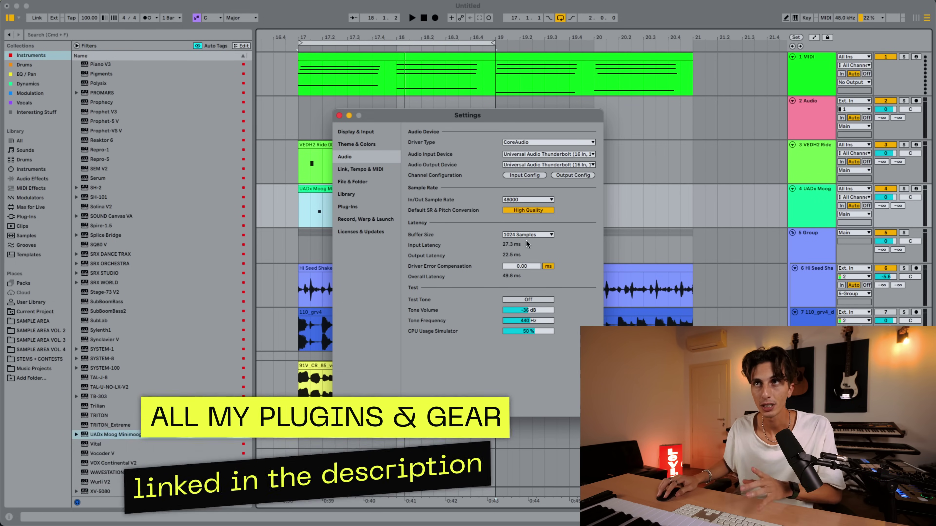
pyautogui.click(550, 235)
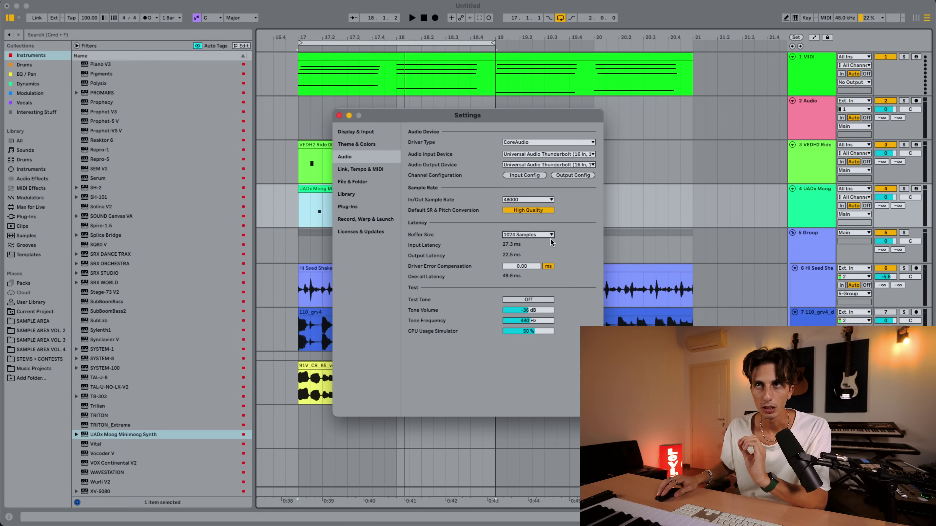
pyautogui.click(548, 235)
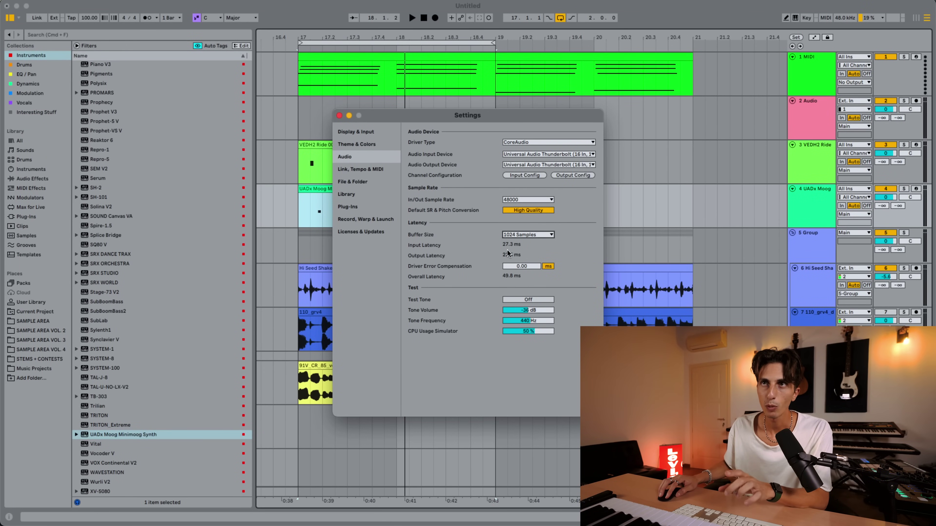
pyautogui.click(533, 235)
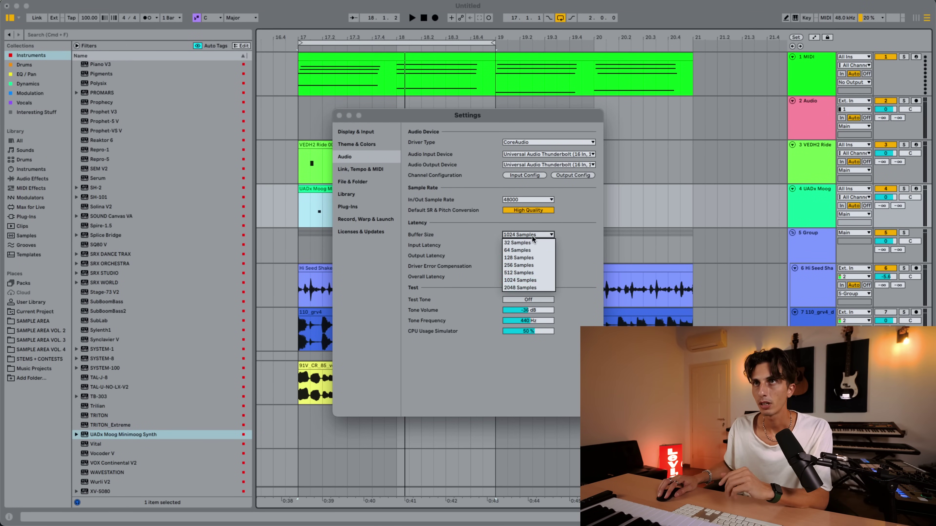
pyautogui.click(529, 274)
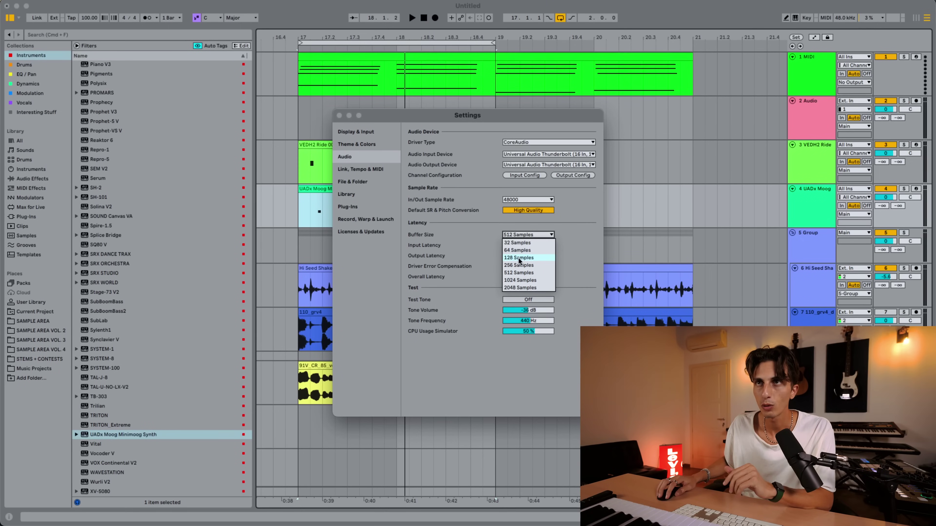
pyautogui.click(519, 258)
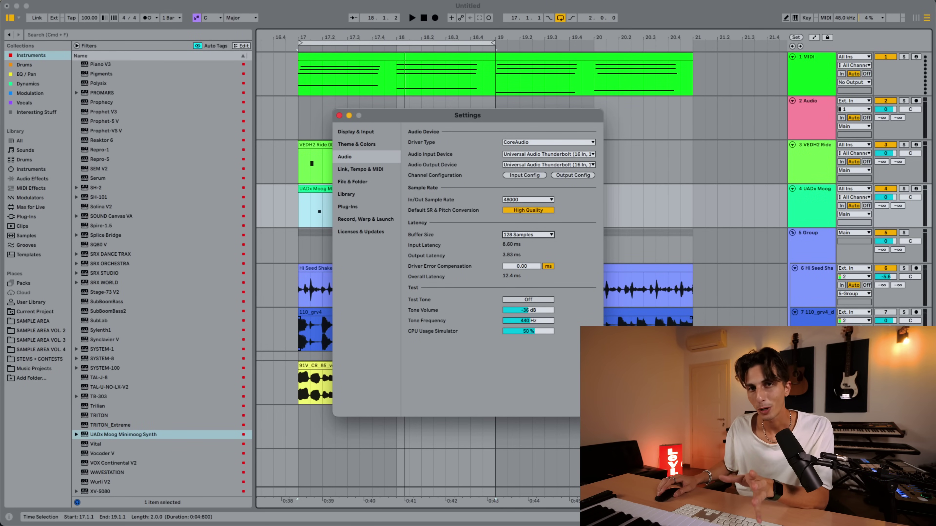
# Step: Try a buffer size of 32 Samples and return it to 128 Samples
pyautogui.click(532, 235)
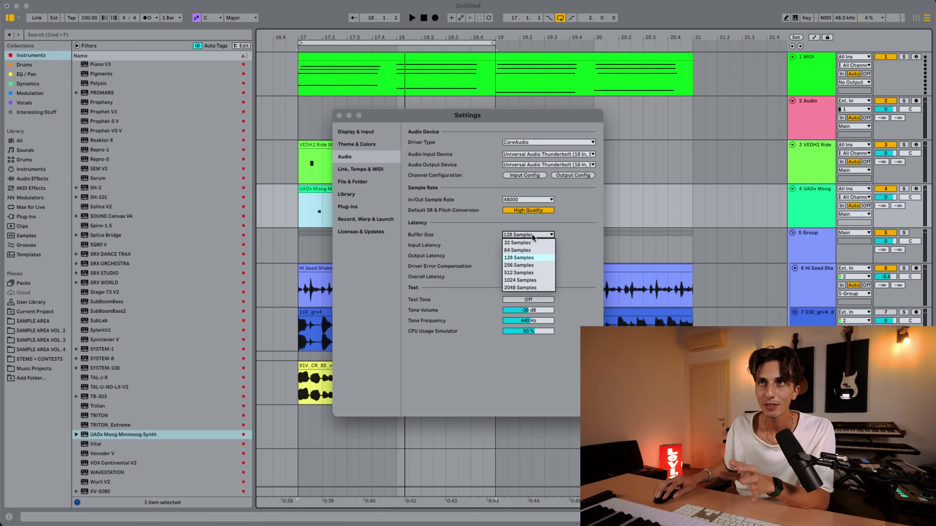
pyautogui.click(531, 243)
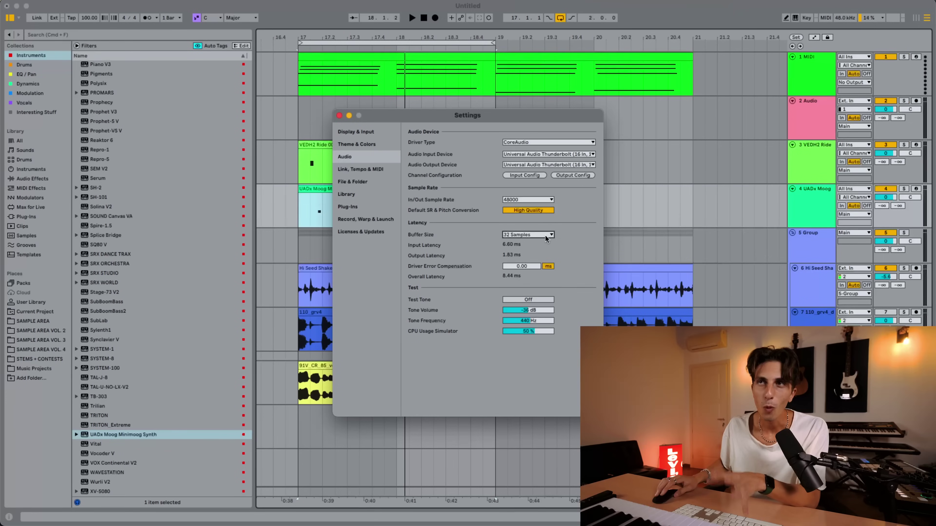
pyautogui.click(545, 234)
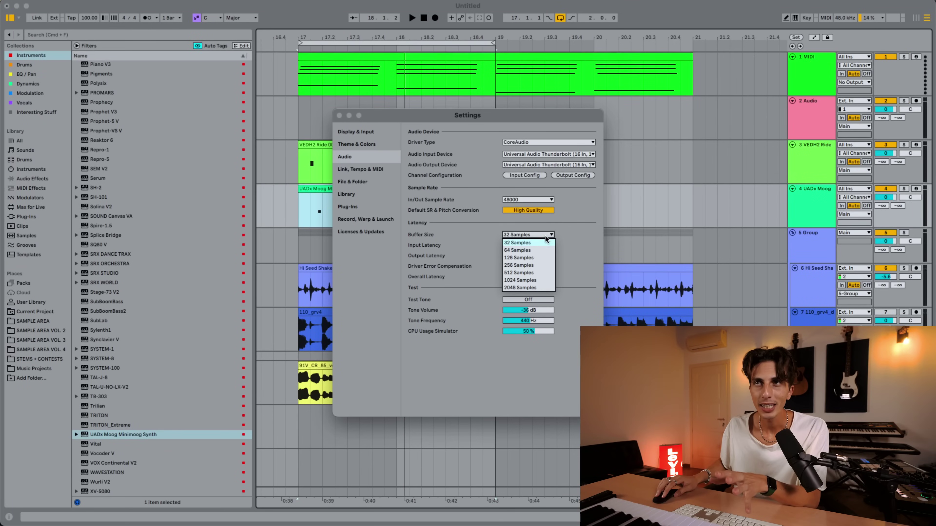
pyautogui.click(543, 258)
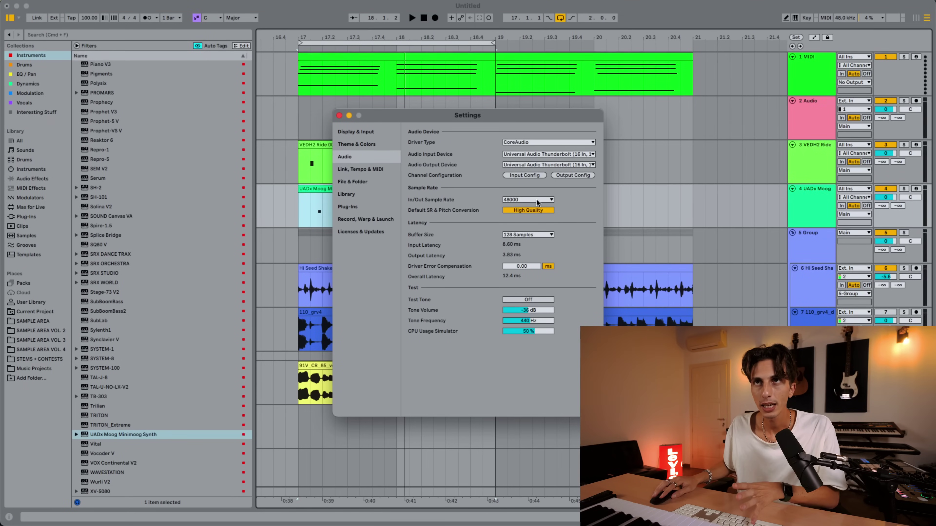
# Step: Set the In/Out Sample Rate to 44100 and reopen the list of sample rates
pyautogui.click(546, 201)
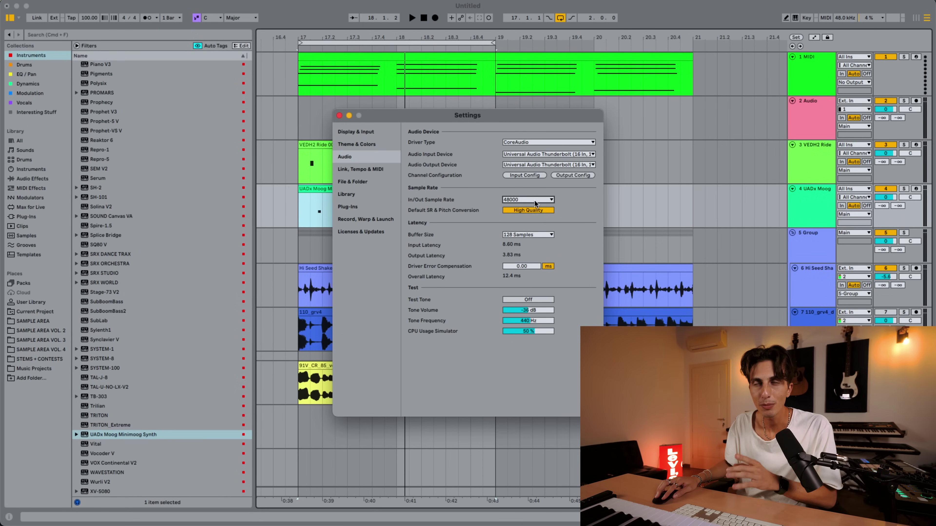
pyautogui.click(539, 203)
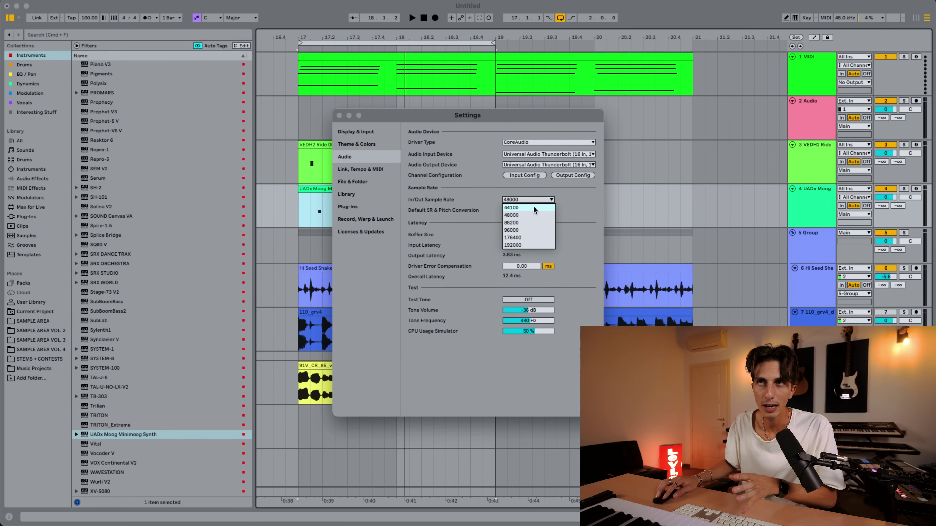
pyautogui.click(534, 208)
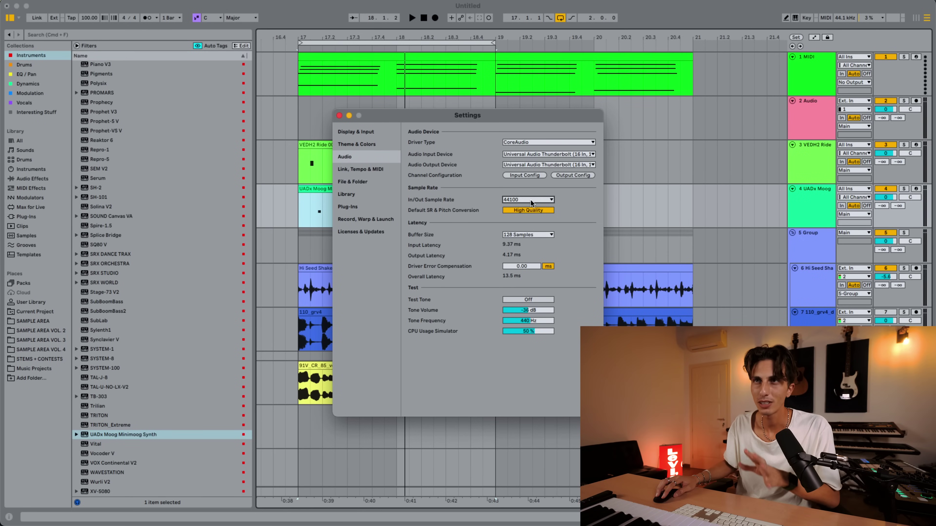
pyautogui.click(531, 201)
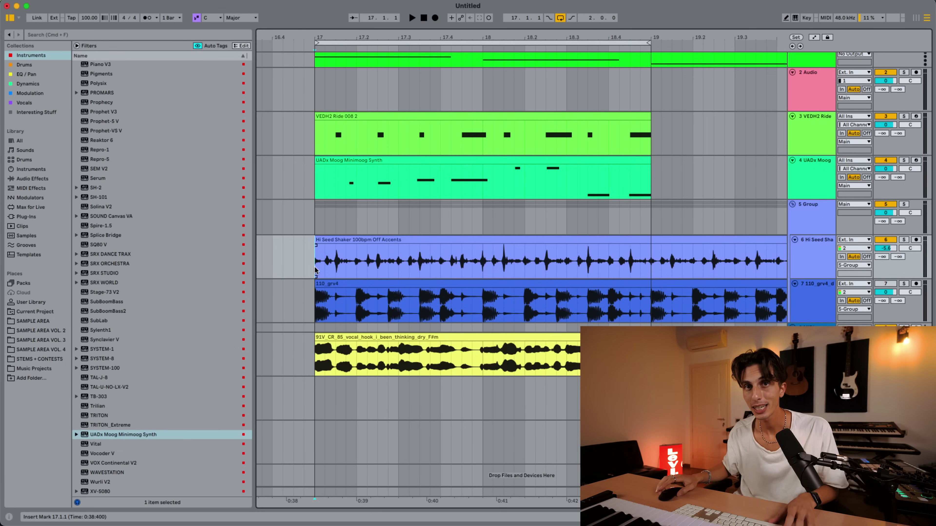
# Step: Open the program's settings
pyautogui.click(35, 2)
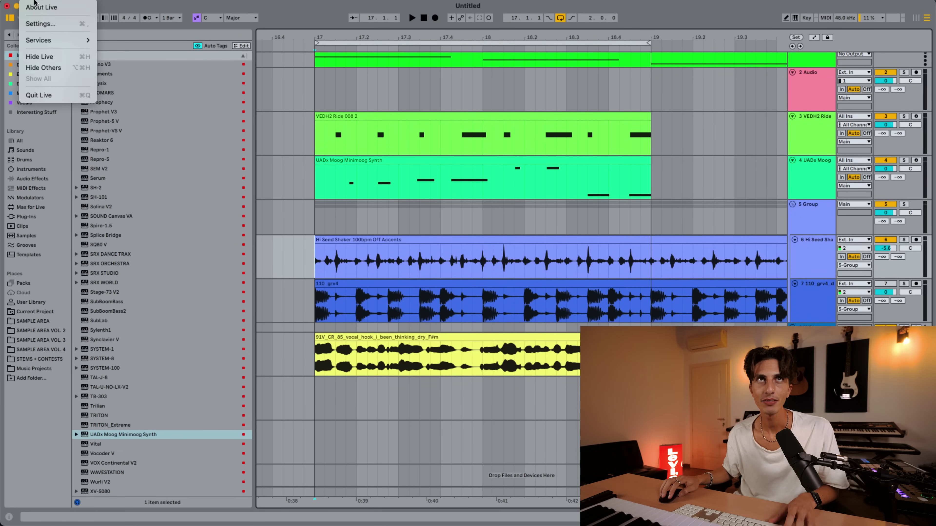
pyautogui.click(40, 23)
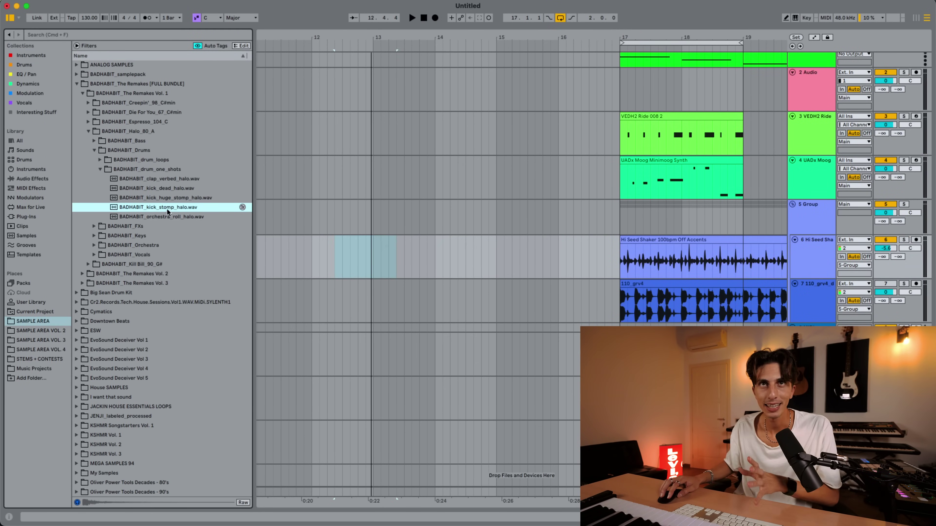
# Step: Place BADHABIT_kick_stomp_halo.wav on a new track at bar 14 and turn off Warp for its clip
pyautogui.moveTo(182, 211); pyautogui.dragTo(434, 471)
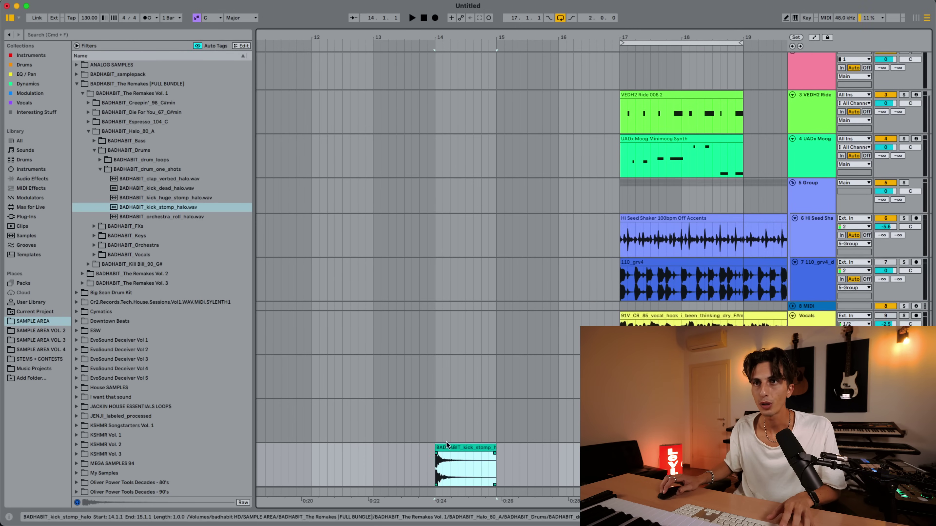
pyautogui.doubleClick(456, 427)
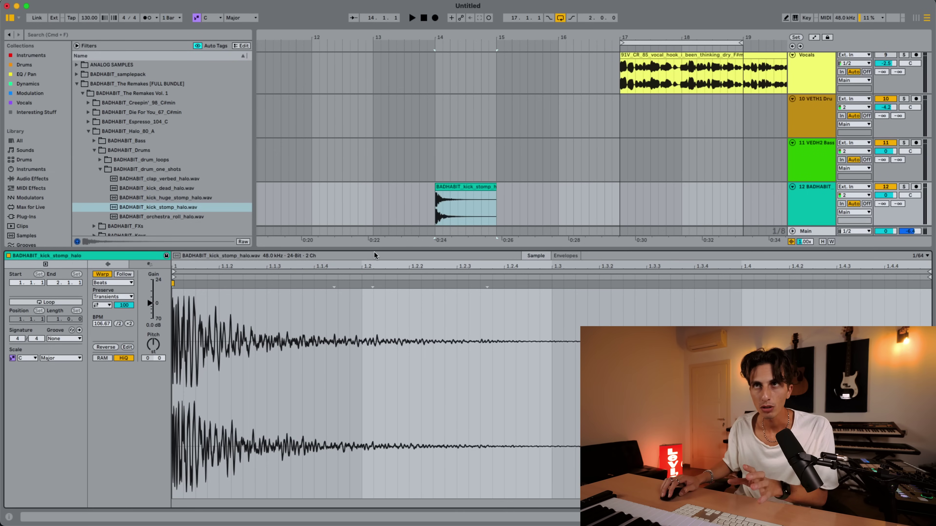
pyautogui.click(103, 275)
pyautogui.click(475, 204)
# Step: Try to shorten the unwarped kick clip so that it ends at bar 15
pyautogui.click(501, 189)
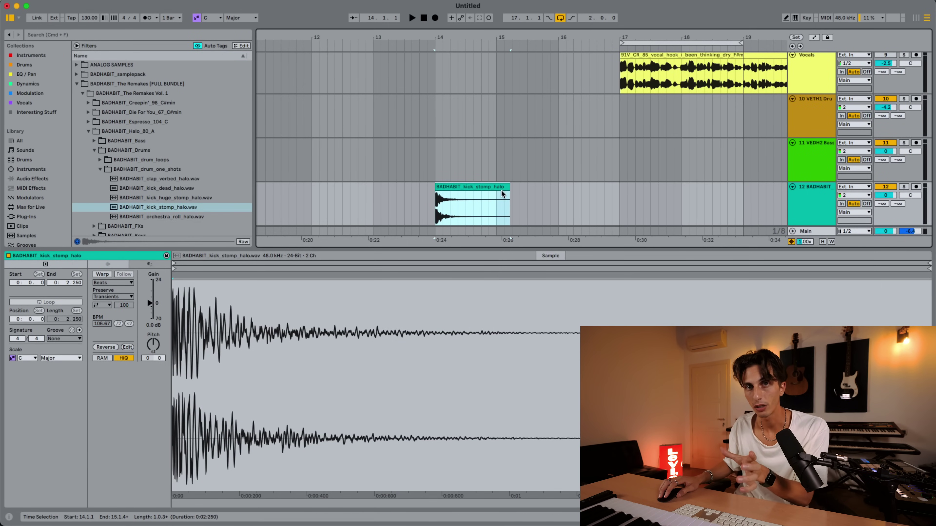
pyautogui.click(511, 191)
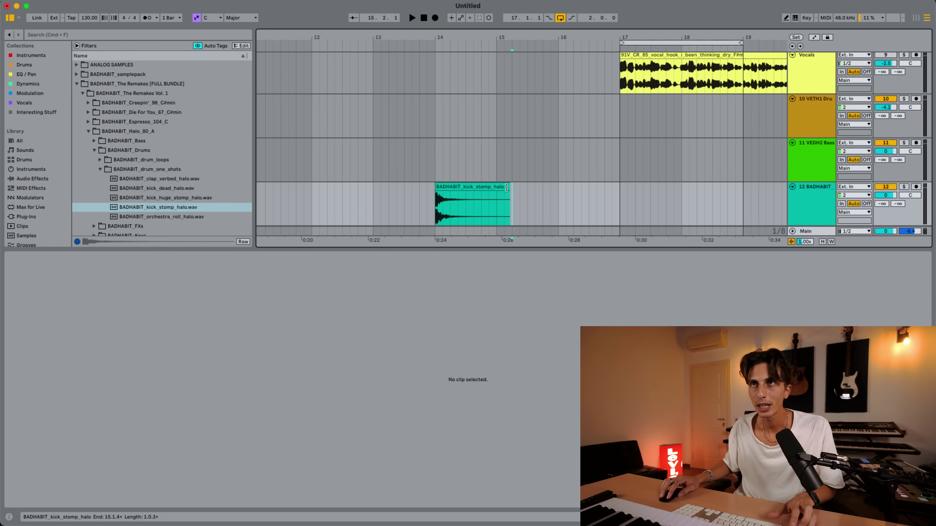
pyautogui.moveTo(506, 187); pyautogui.dragTo(496, 190)
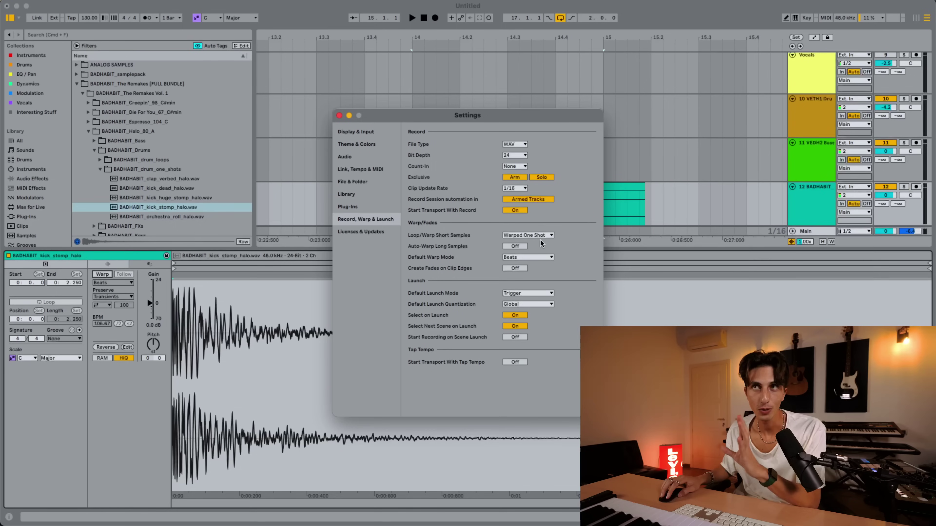
# Step: Open the choices for Loop/Warp Short Samples in the Record, Warp & Launch settings
pyautogui.click(546, 235)
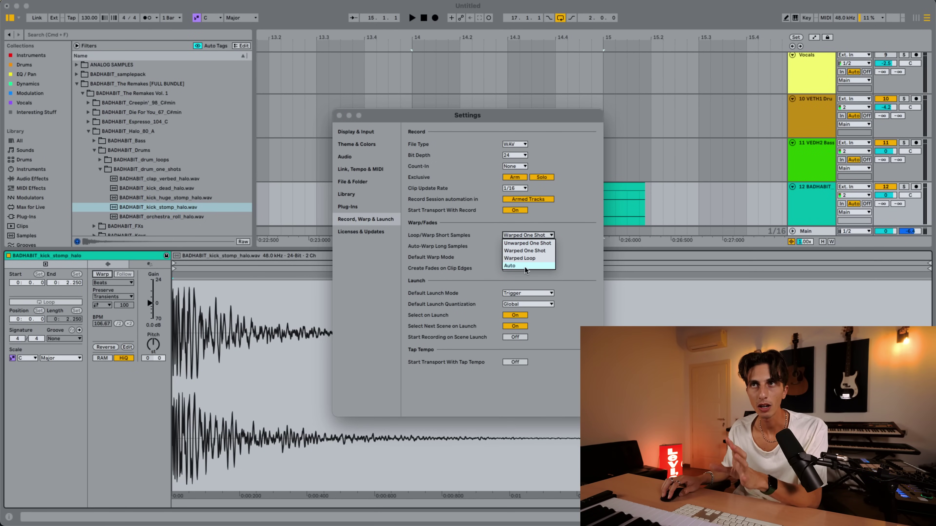